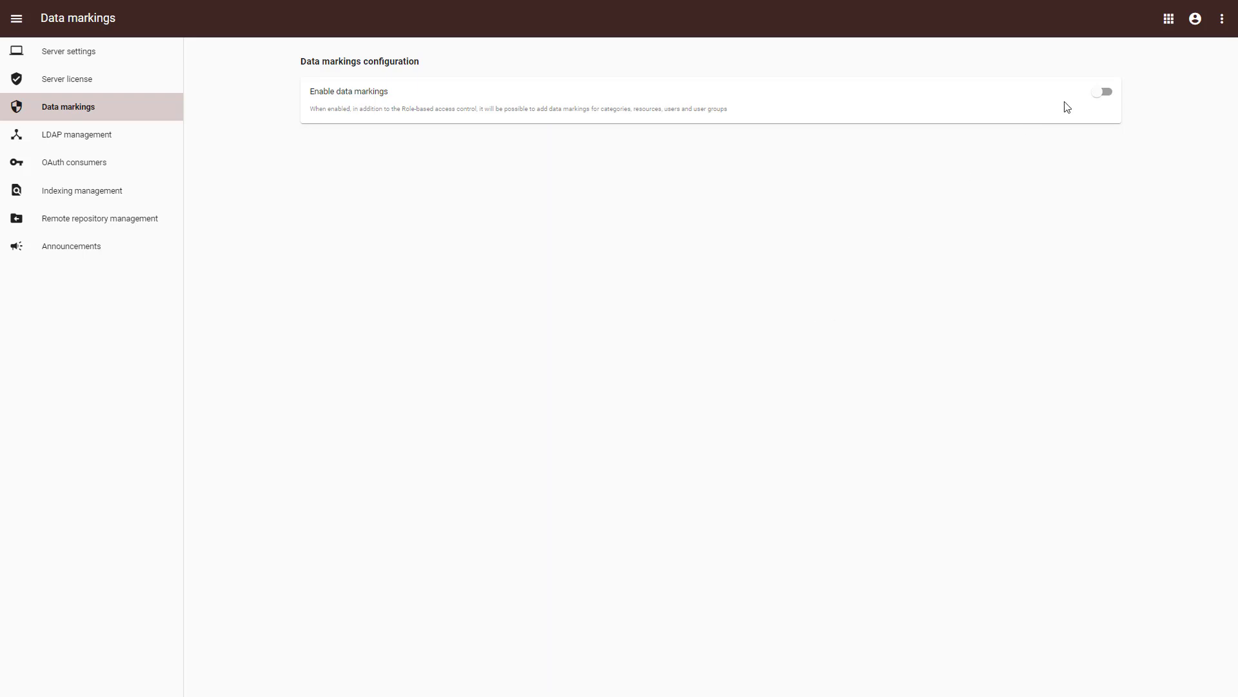
# Enable data markings and try keyboard reordering of the Company Propietary marking row.
pyautogui.click(1103, 94)
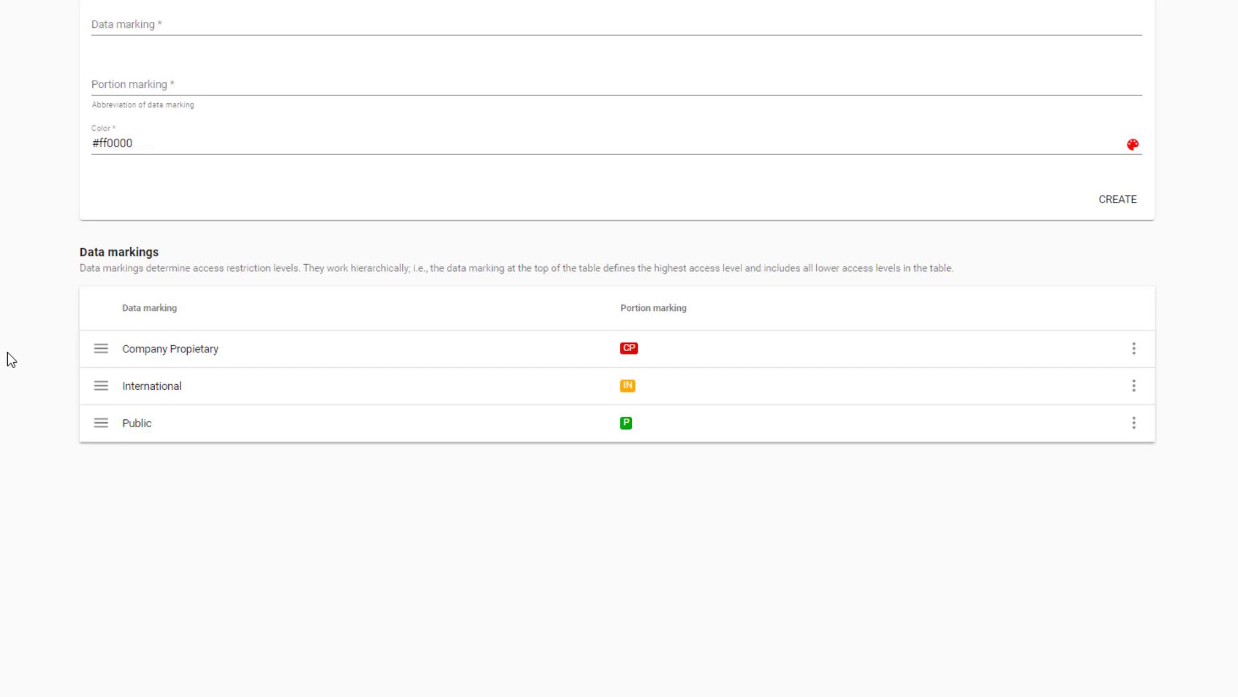
pyautogui.press('space')
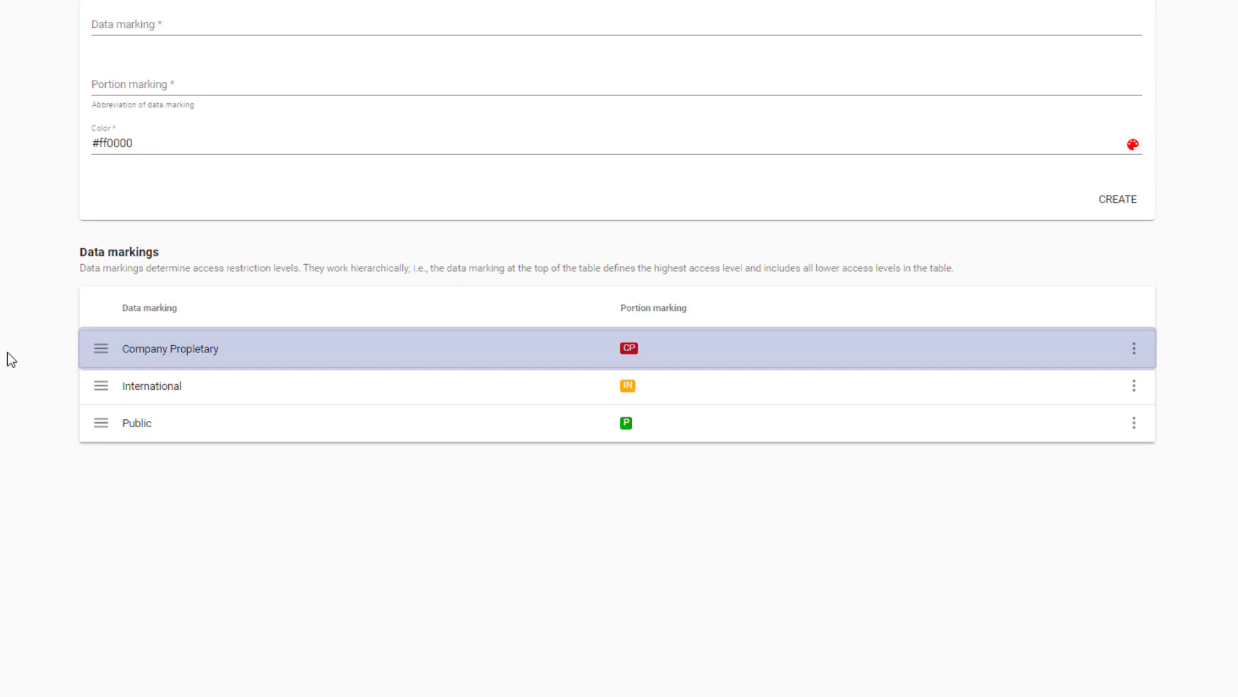
pyautogui.press('space')
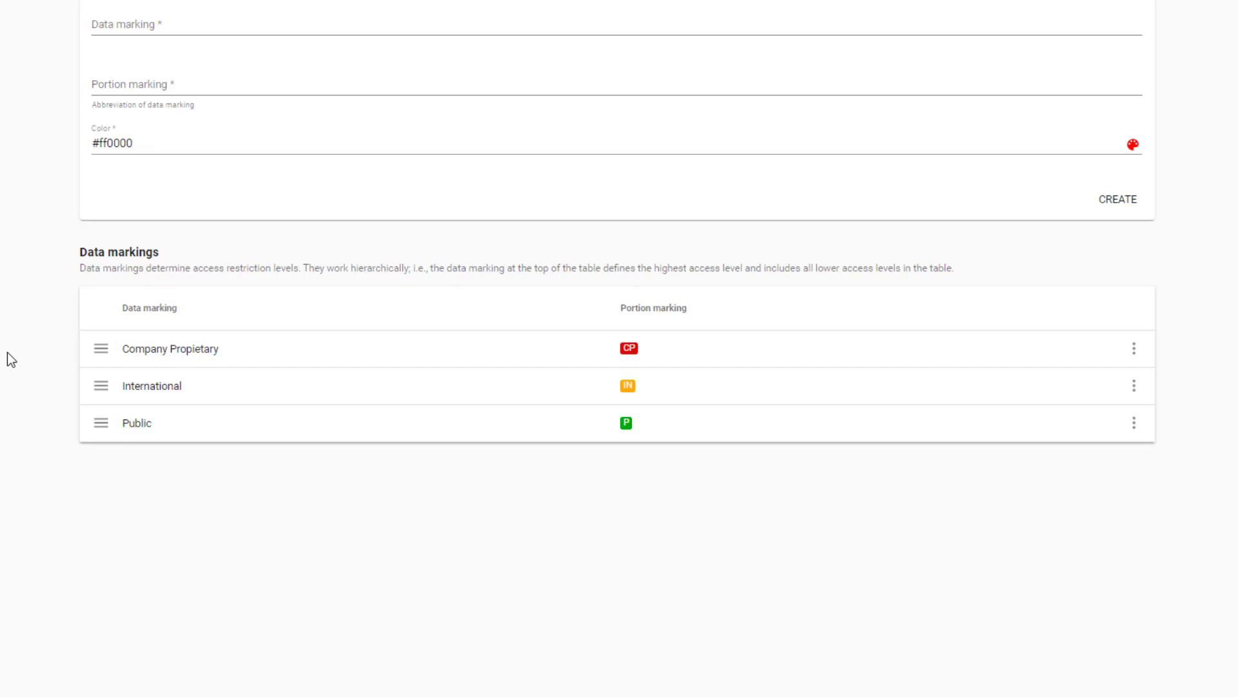
pyautogui.press('space')
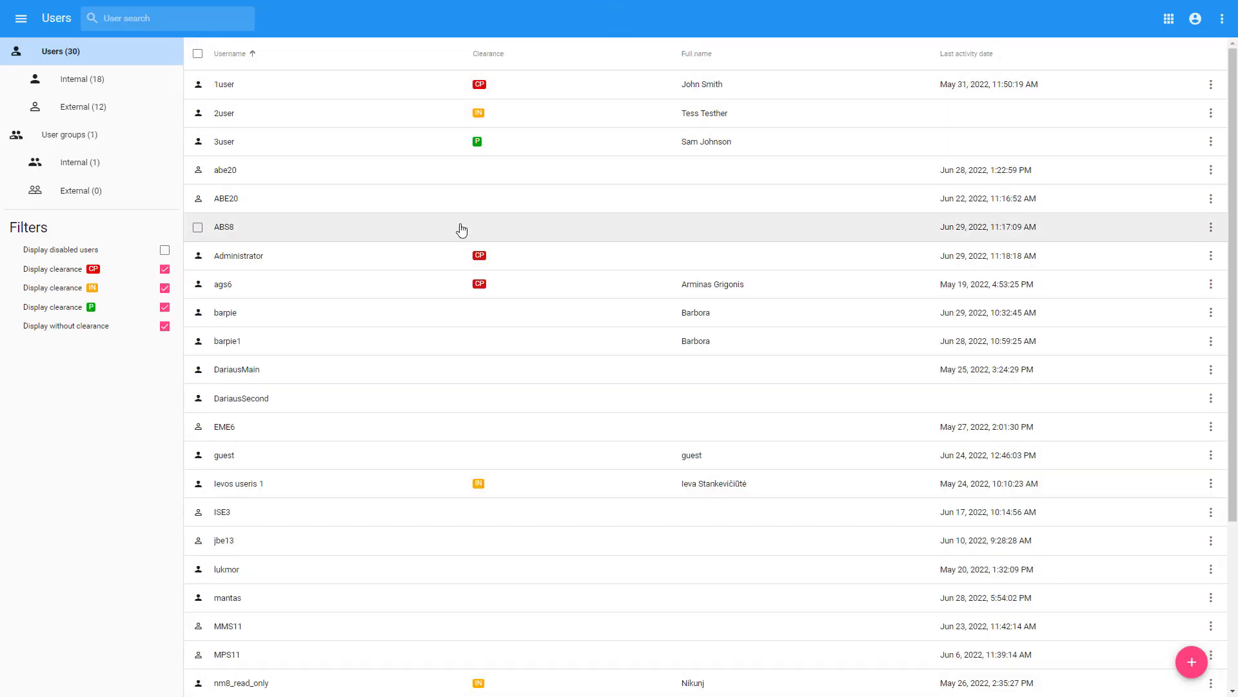
# Confirm the Administrator's clearance stays Company Proprietary (CP), then go to the Resources page.
pyautogui.click(446, 252)
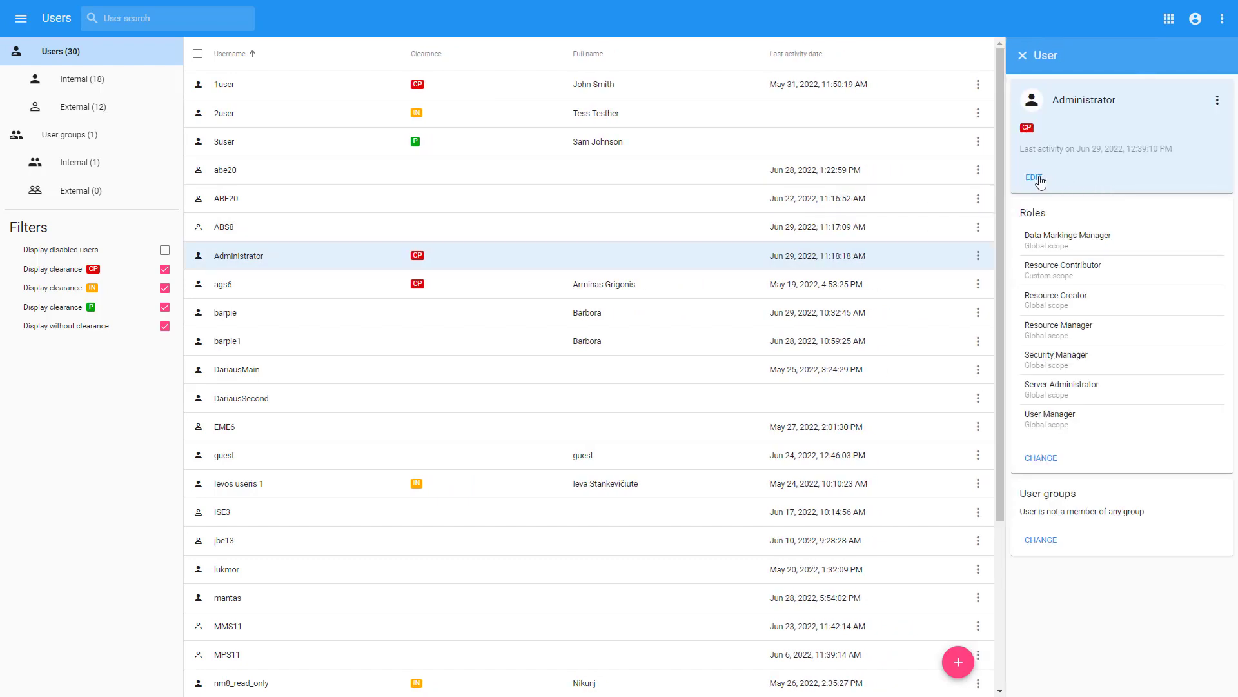
pyautogui.click(1037, 178)
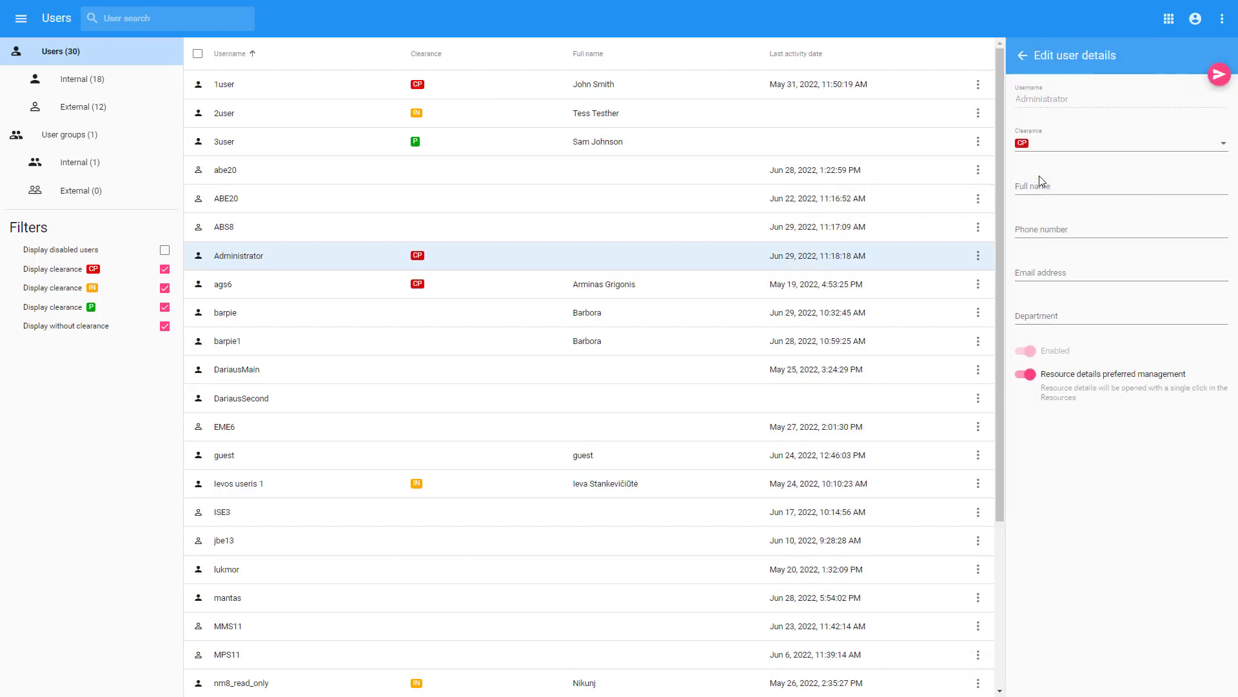
pyautogui.click(1080, 148)
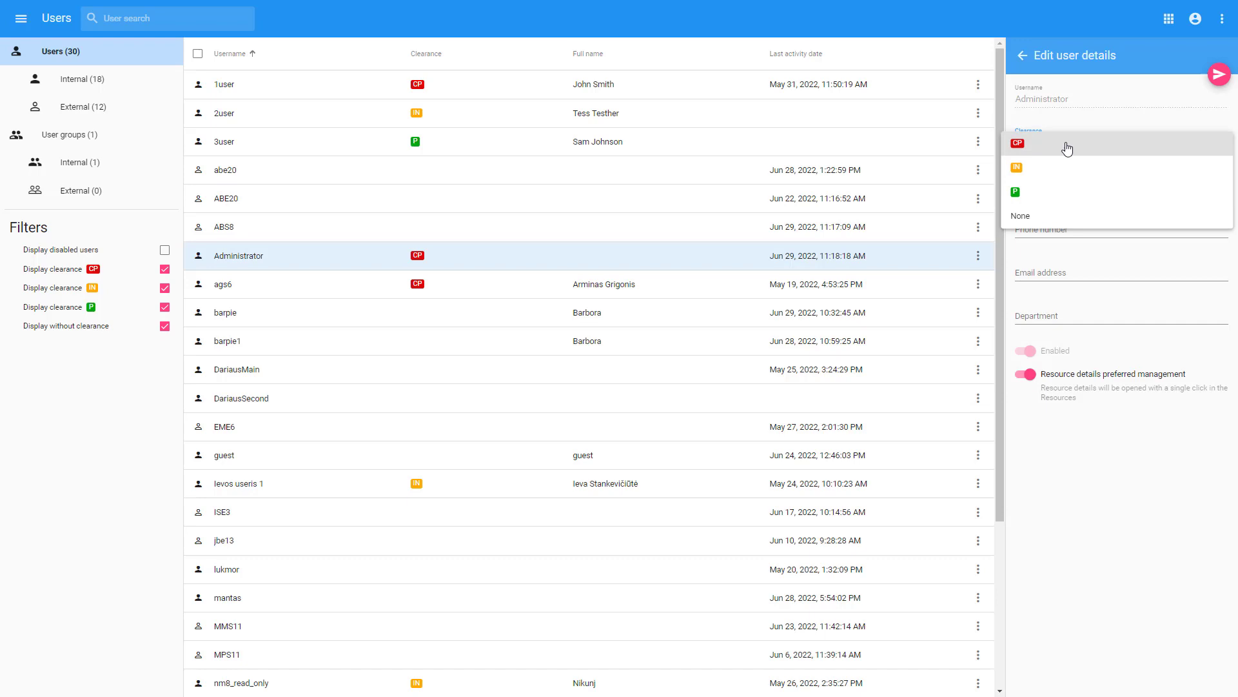
pyautogui.click(1072, 124)
pyautogui.click(1027, 62)
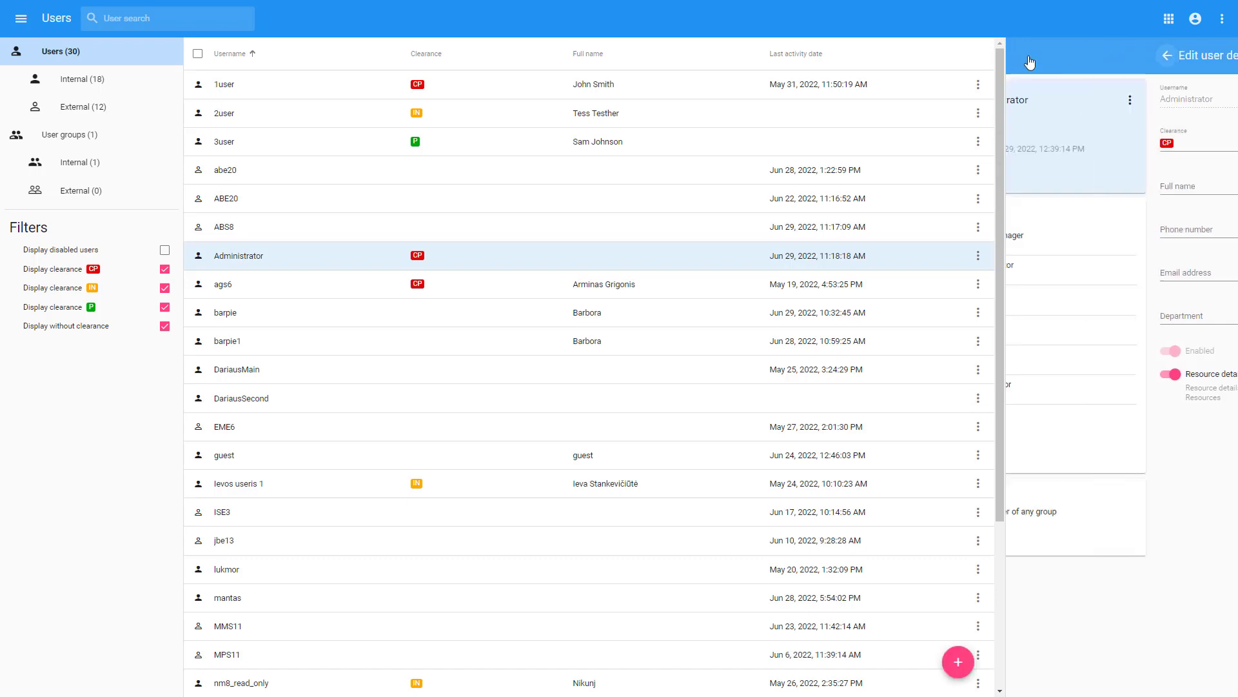
pyautogui.click(1169, 23)
pyautogui.click(1054, 76)
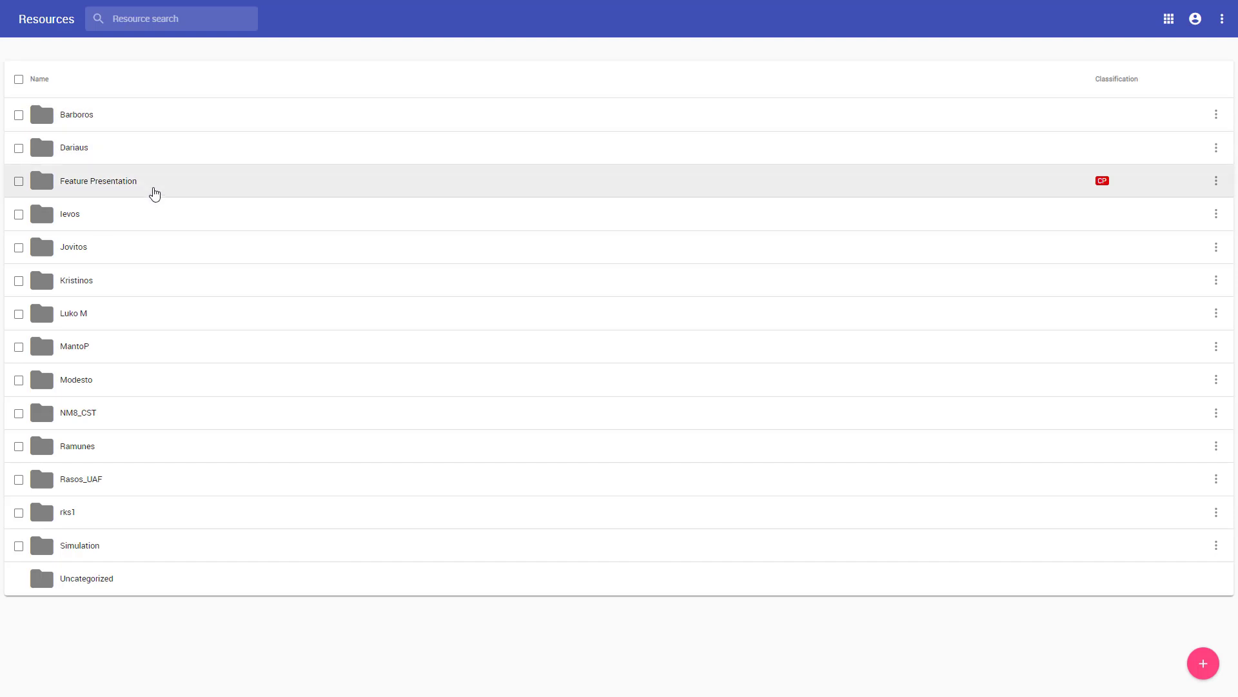
# In Feature Presentation, edit the Autonomous Systems resource details and set its classification to IN.
pyautogui.click(153, 193)
pyautogui.click(1215, 126)
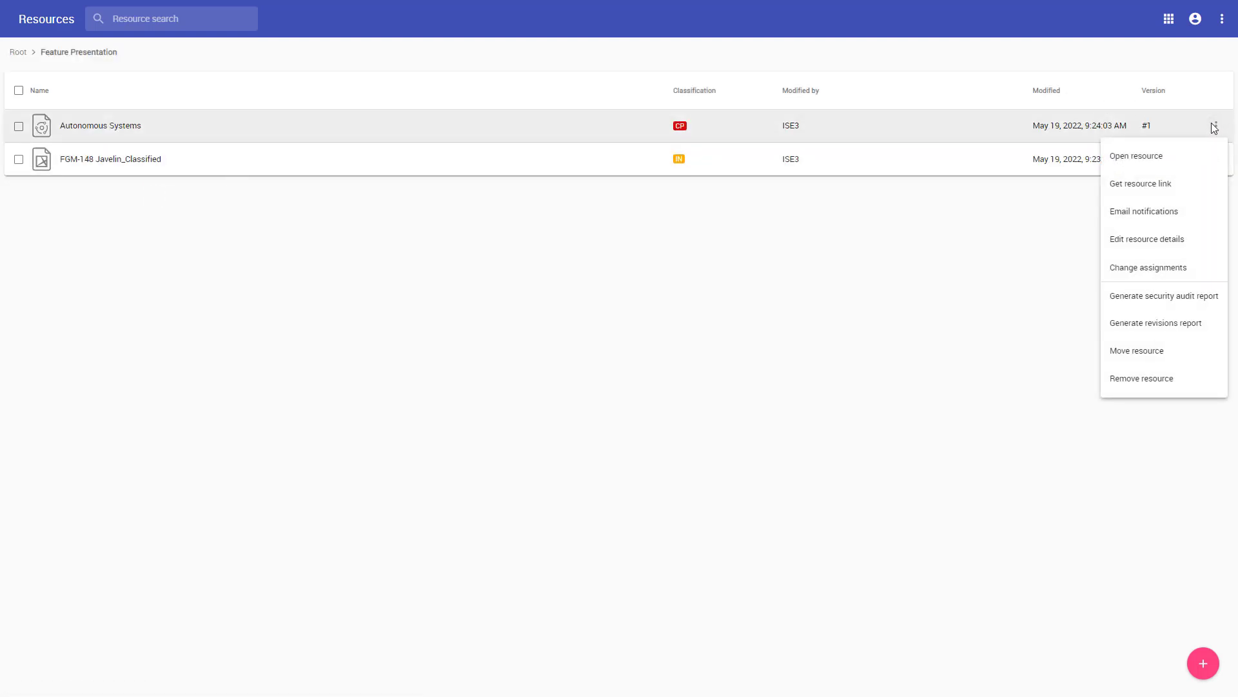
pyautogui.click(1155, 239)
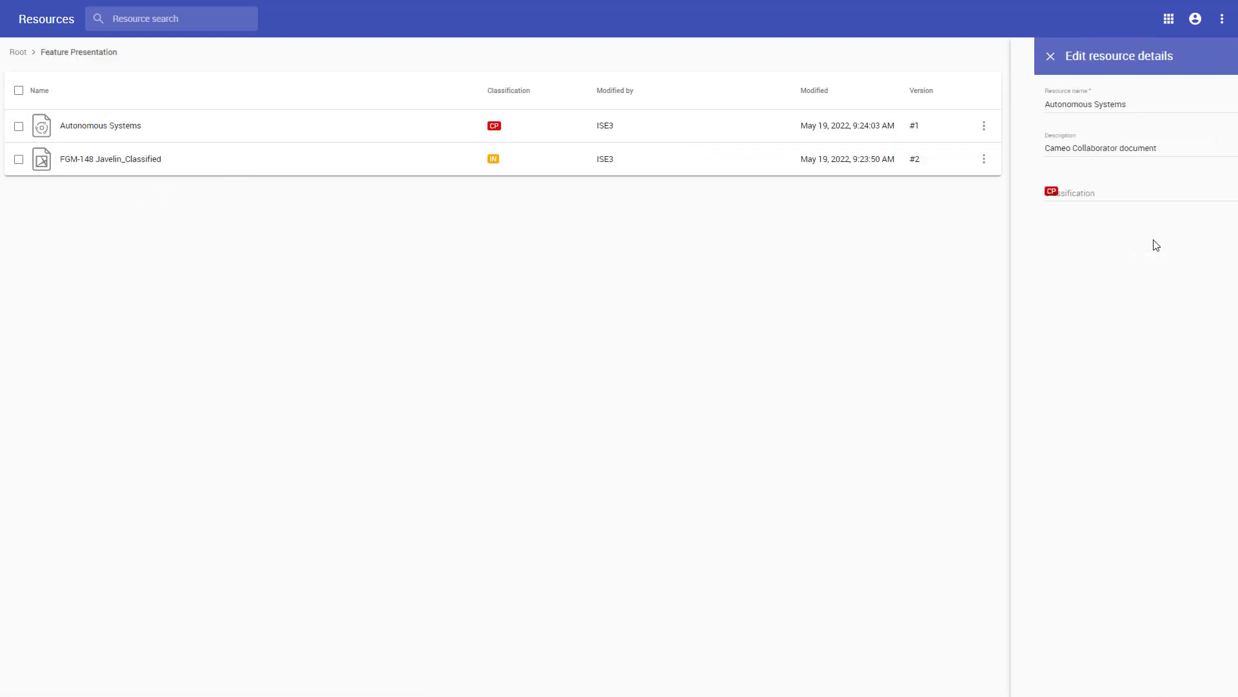
pyautogui.click(1219, 193)
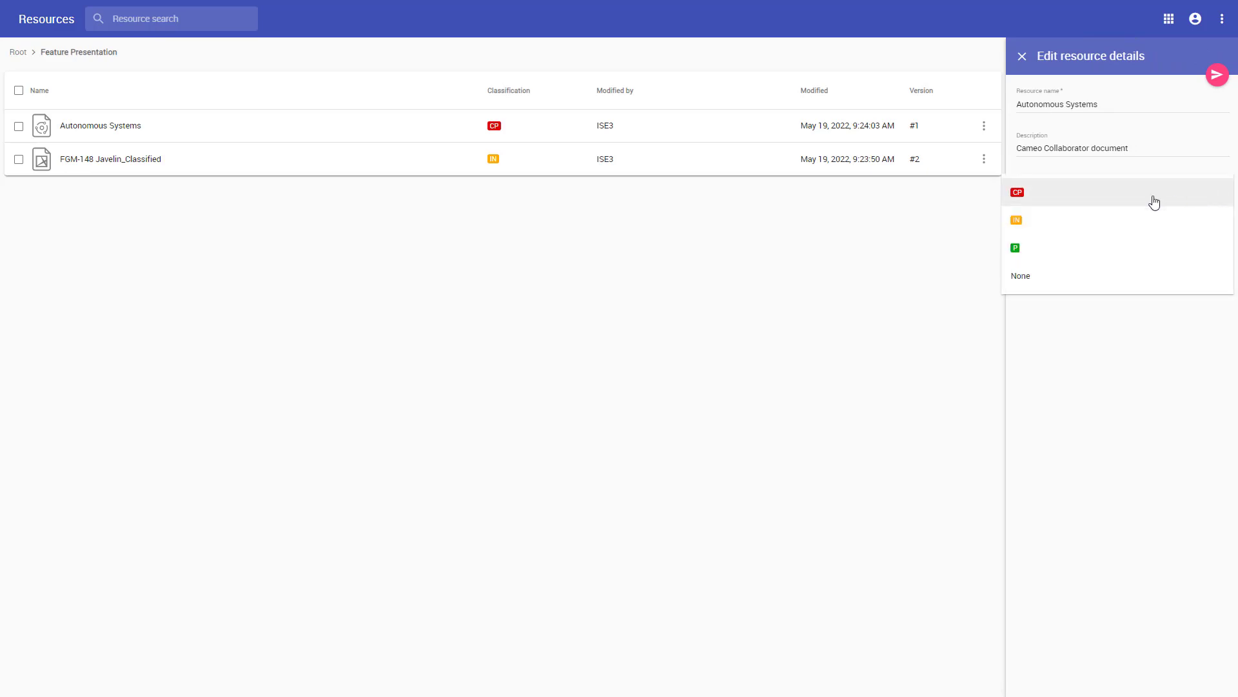
pyautogui.click(1065, 232)
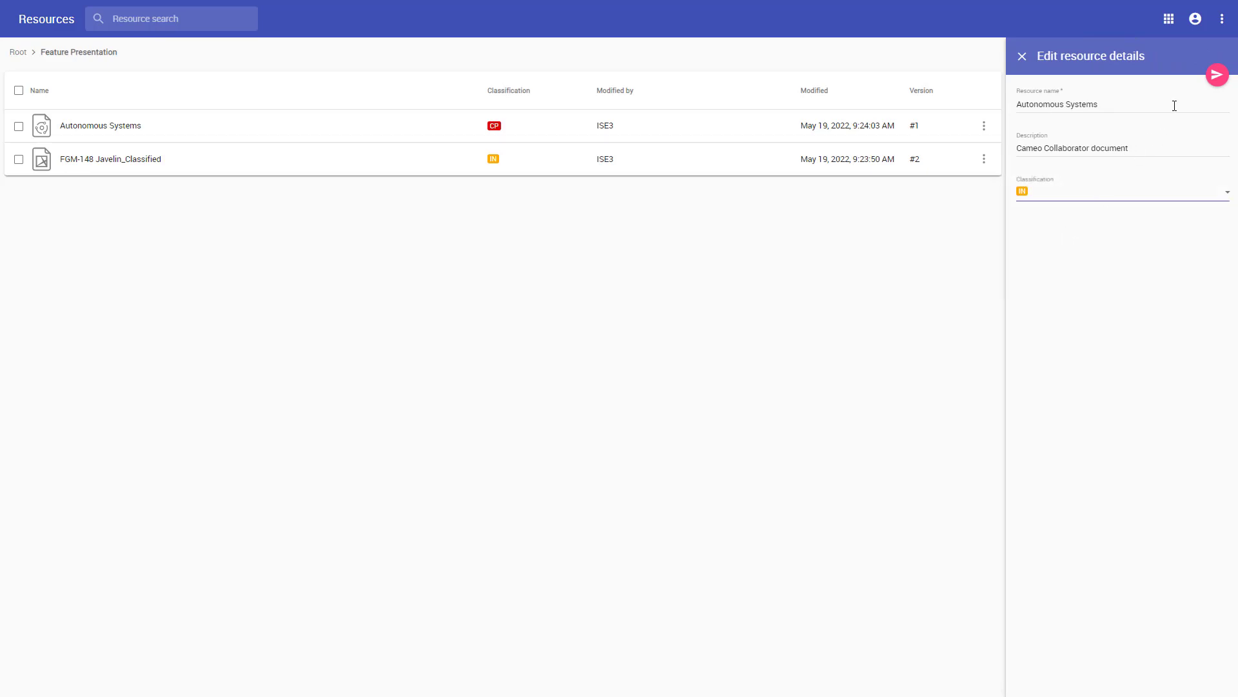
# Save the Autonomous Systems resource with its new International (IN) classification.
pyautogui.click(1218, 83)
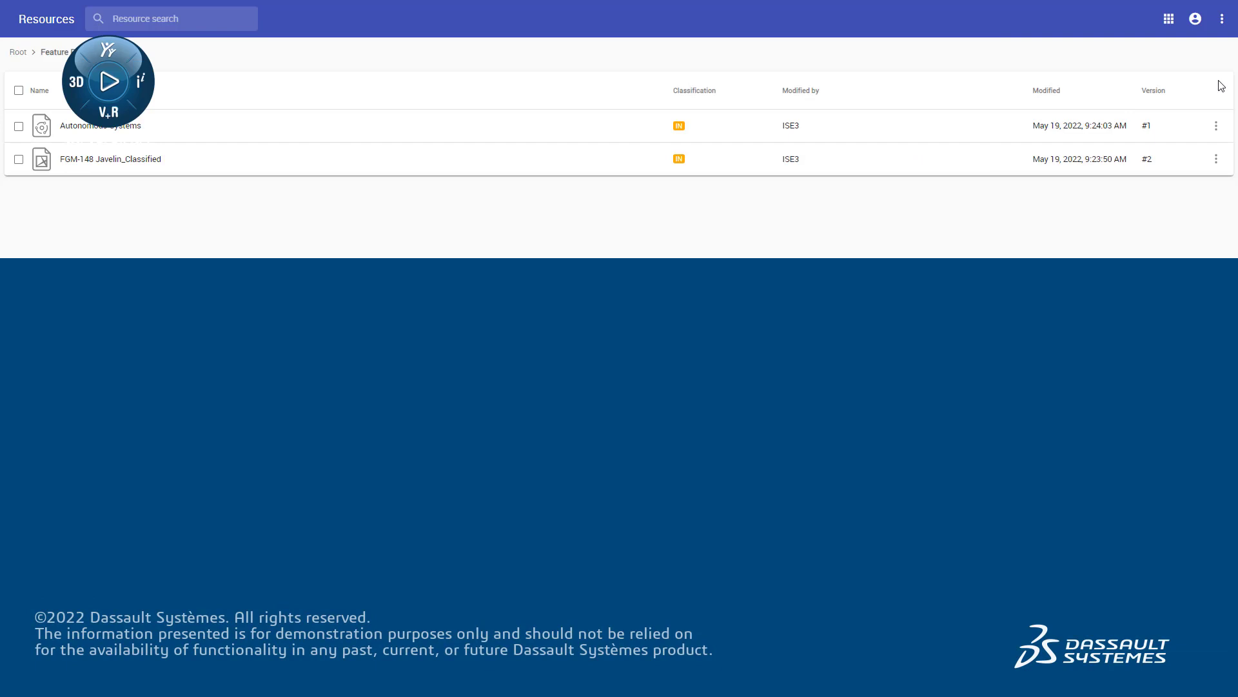